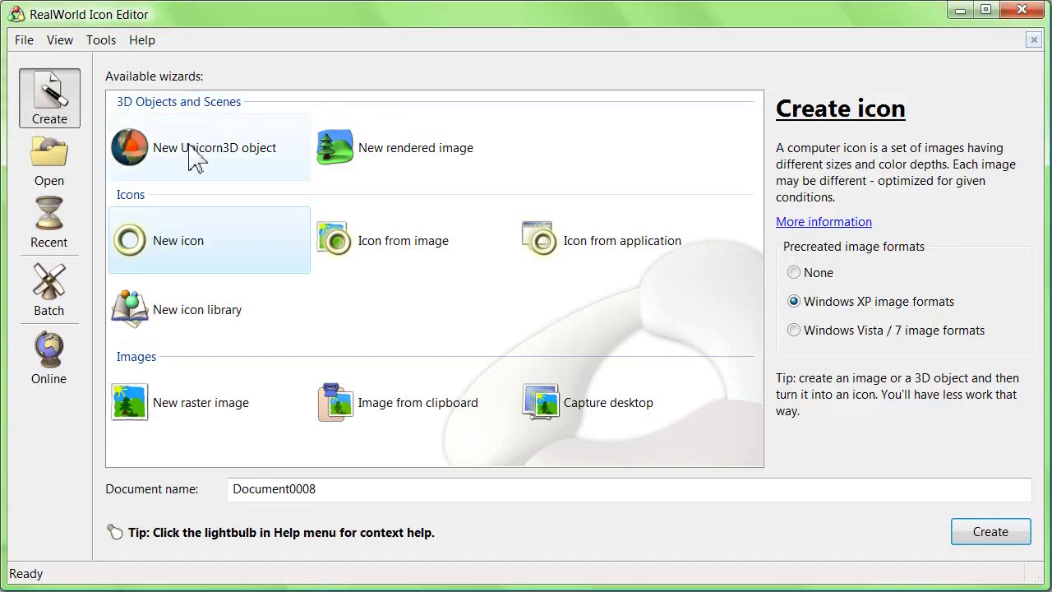
- On the Online page, collapse Tutorials and Plug-ins and download the Blobby media pack
{"action": "left_click", "coordinate": [51, 371]}
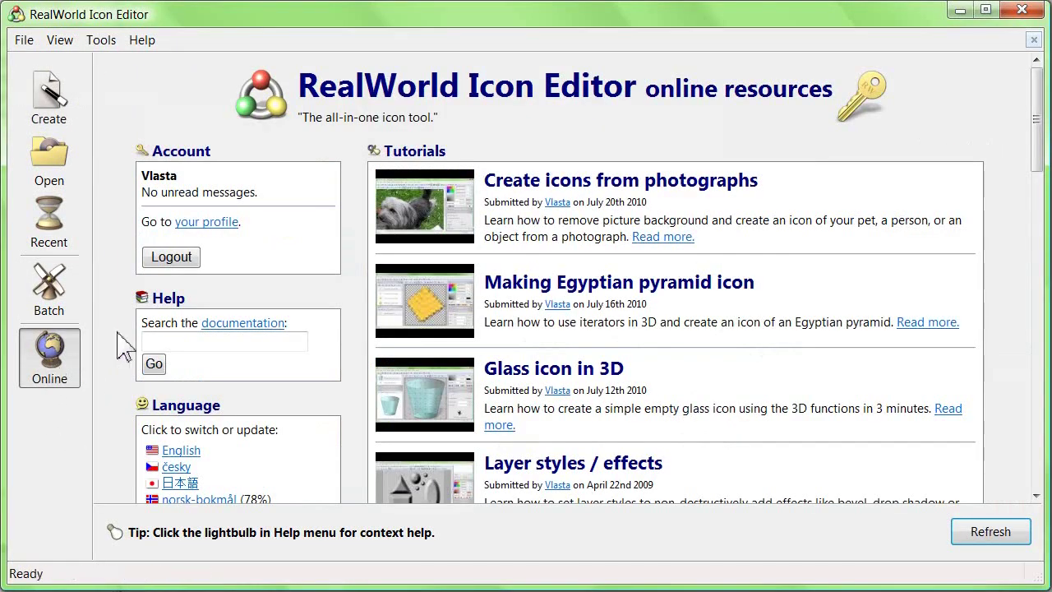
{"action": "left_click", "coordinate": [419, 158]}
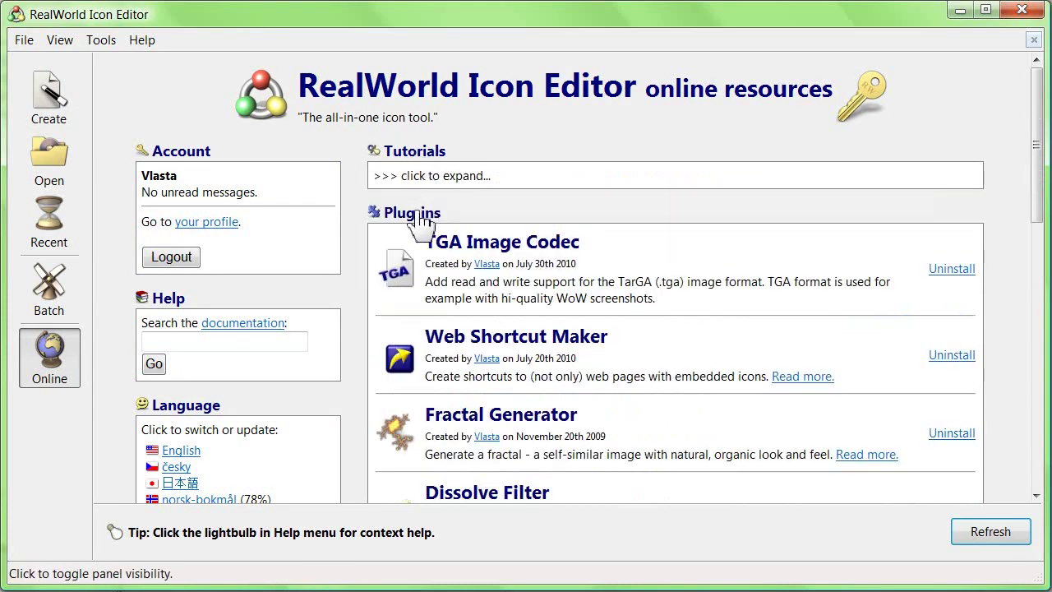
{"action": "left_click", "coordinate": [422, 222]}
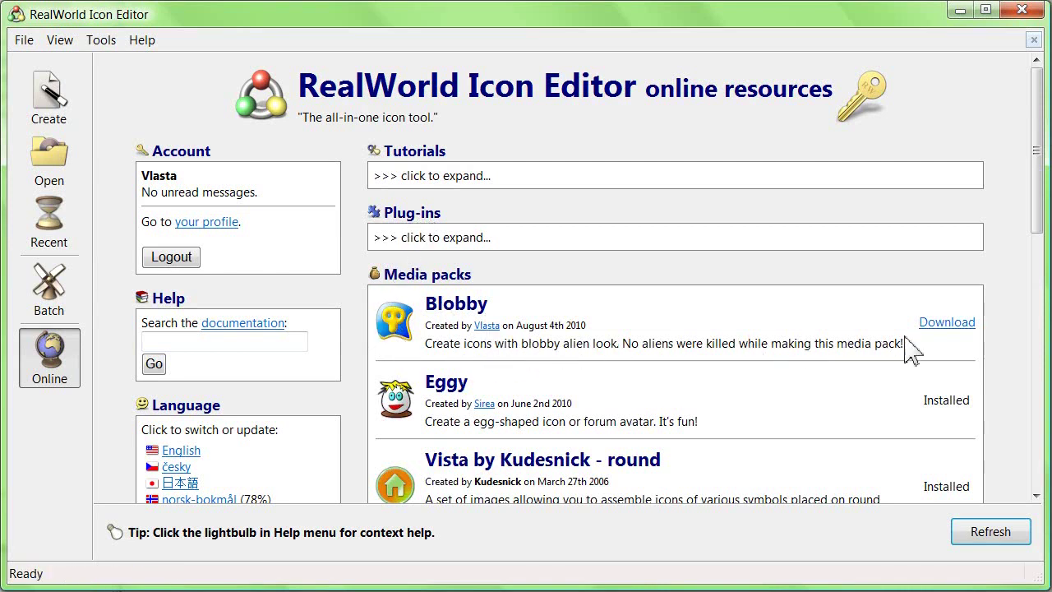
{"action": "left_click", "coordinate": [953, 323]}
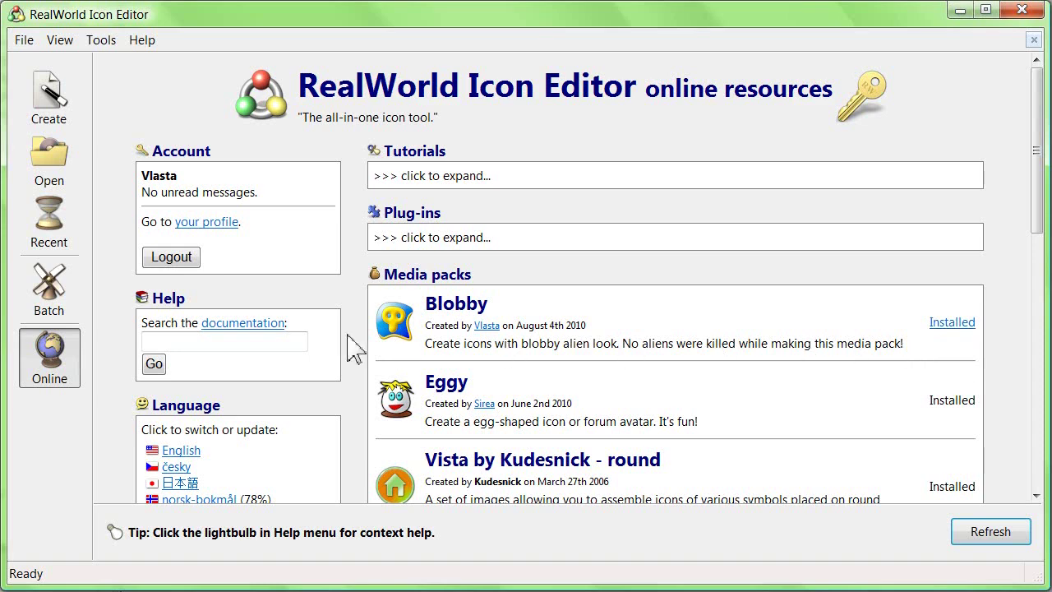
- Create a New raster image at the default 256×256 pixels, opening Document0008.png
{"action": "left_click", "coordinate": [50, 121]}
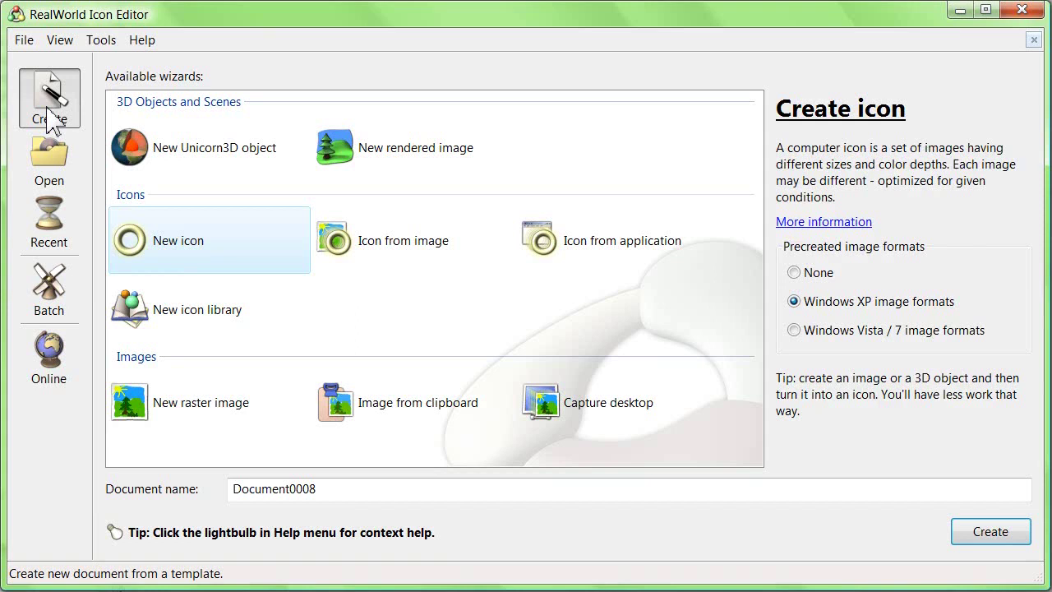
{"action": "left_click", "coordinate": [189, 420]}
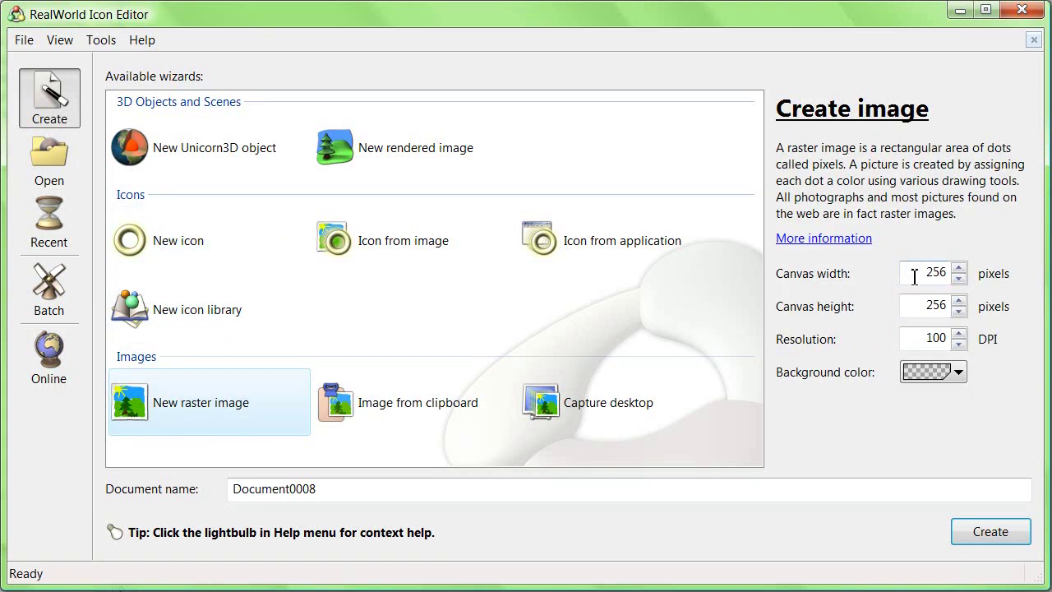
{"action": "left_click", "coordinate": [970, 533]}
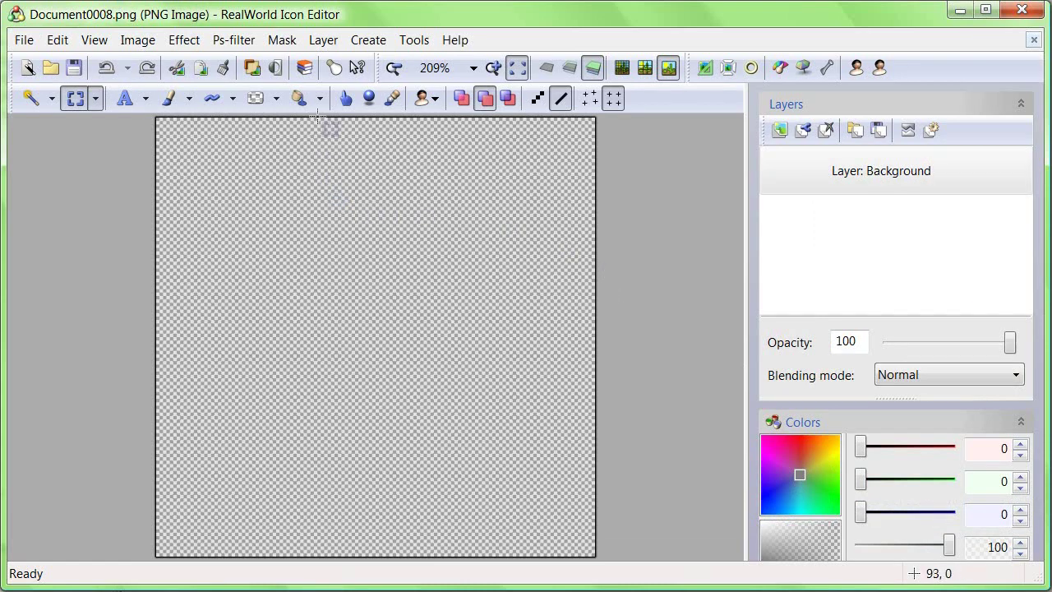
- Show the File library beside the canvas and filter it to the Blobby tag
{"action": "left_click", "coordinate": [306, 69]}
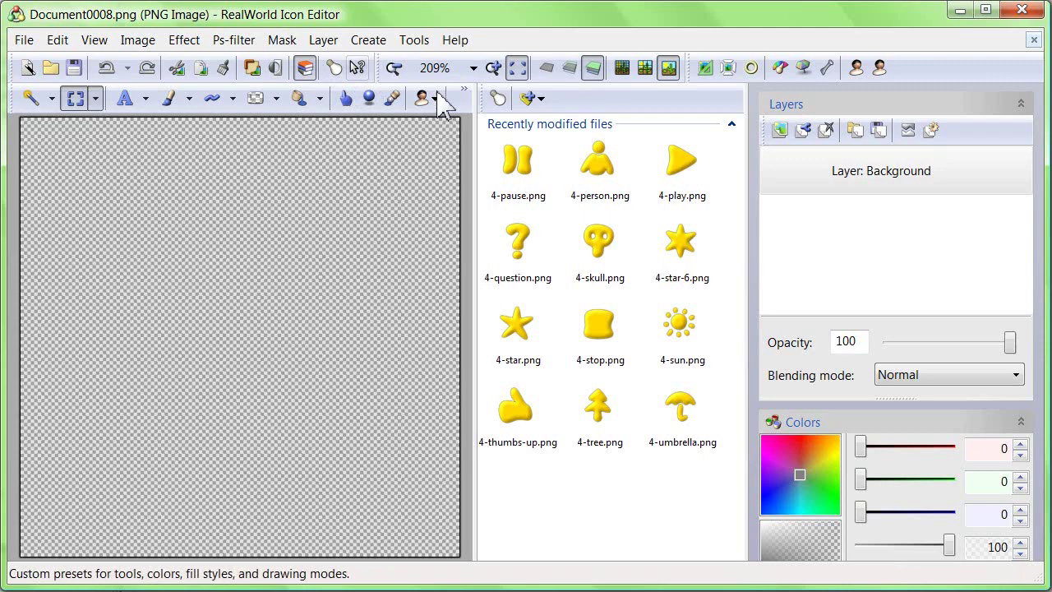
{"action": "left_click", "coordinate": [535, 98]}
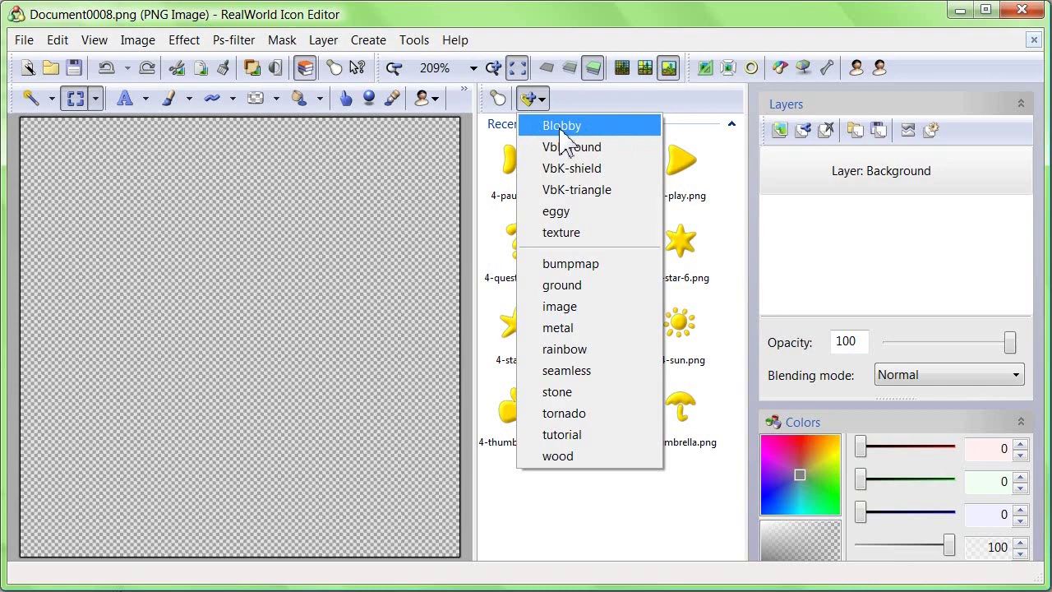
{"action": "left_click", "coordinate": [562, 132]}
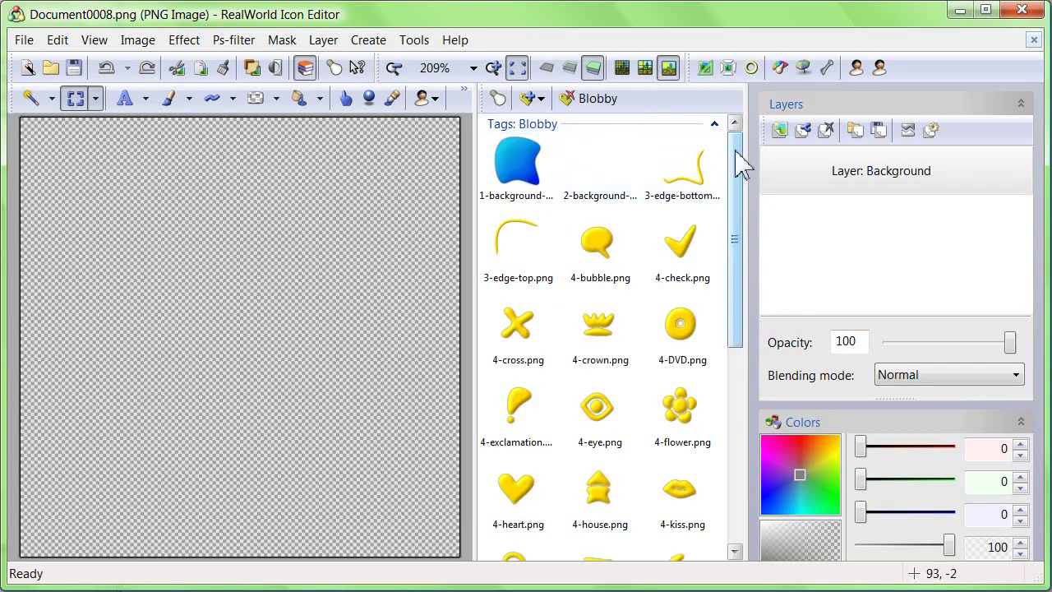
{"action": "mouse_move", "coordinate": [737, 160]}
{"action": "left_mouse_down"}
{"action": "mouse_move", "coordinate": [737, 386]}
{"action": "mouse_move", "coordinate": [737, 144]}
{"action": "left_mouse_up"}
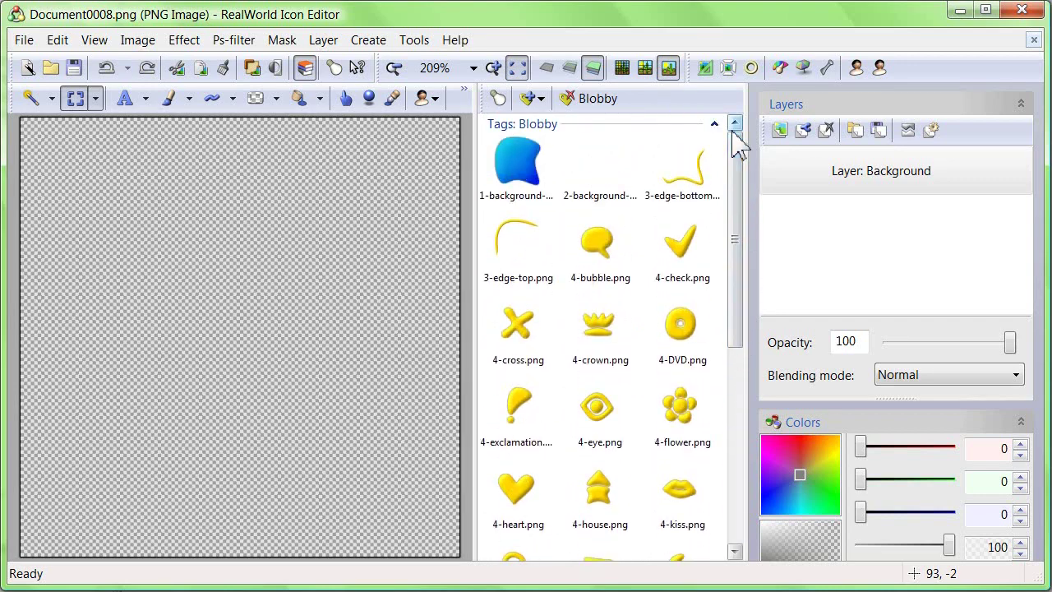
{"action": "mouse_move", "coordinate": [511, 175]}
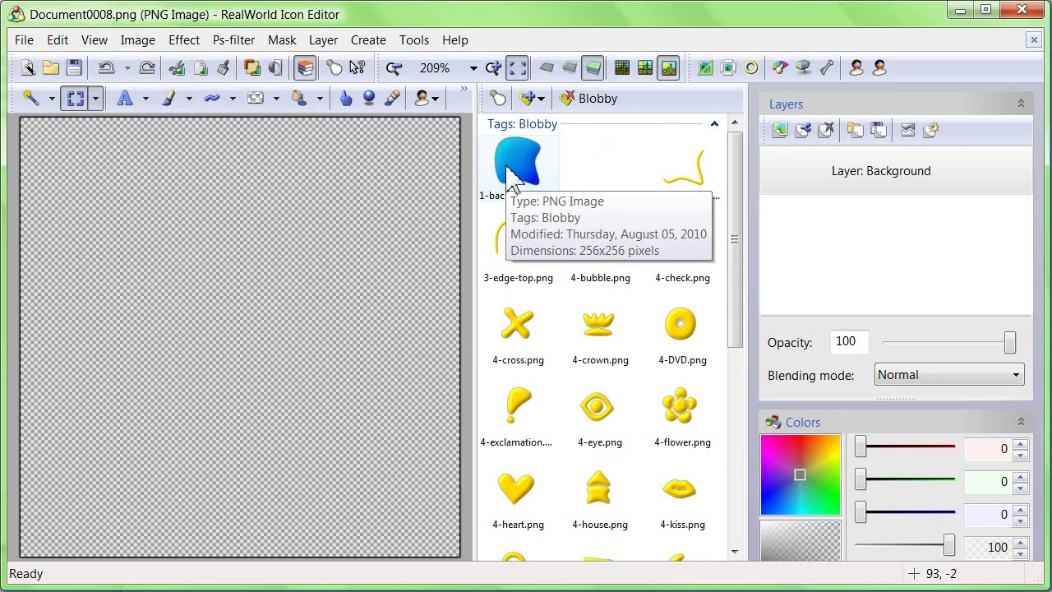
- Add 1-background-base.png as a layer and remove the empty Background layer
{"action": "double_click", "coordinate": [512, 174]}
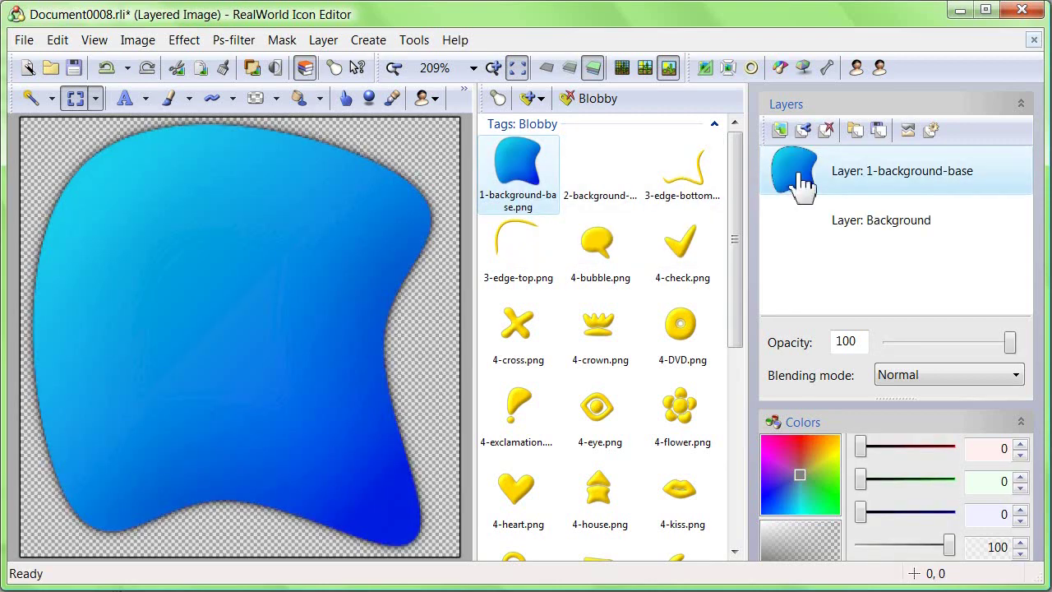
{"action": "left_click", "coordinate": [810, 221]}
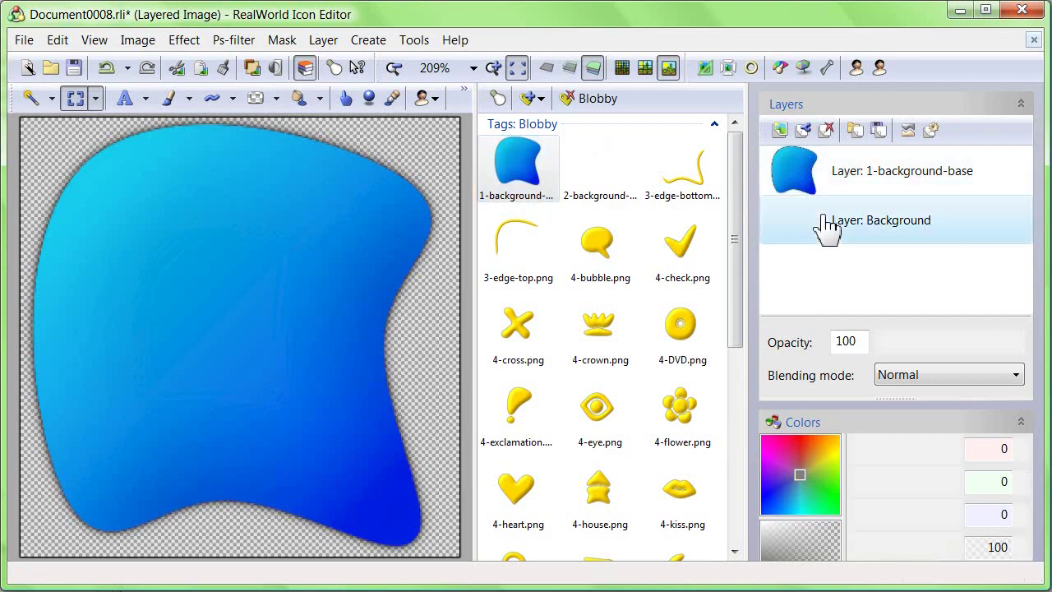
{"action": "left_click", "coordinate": [827, 130]}
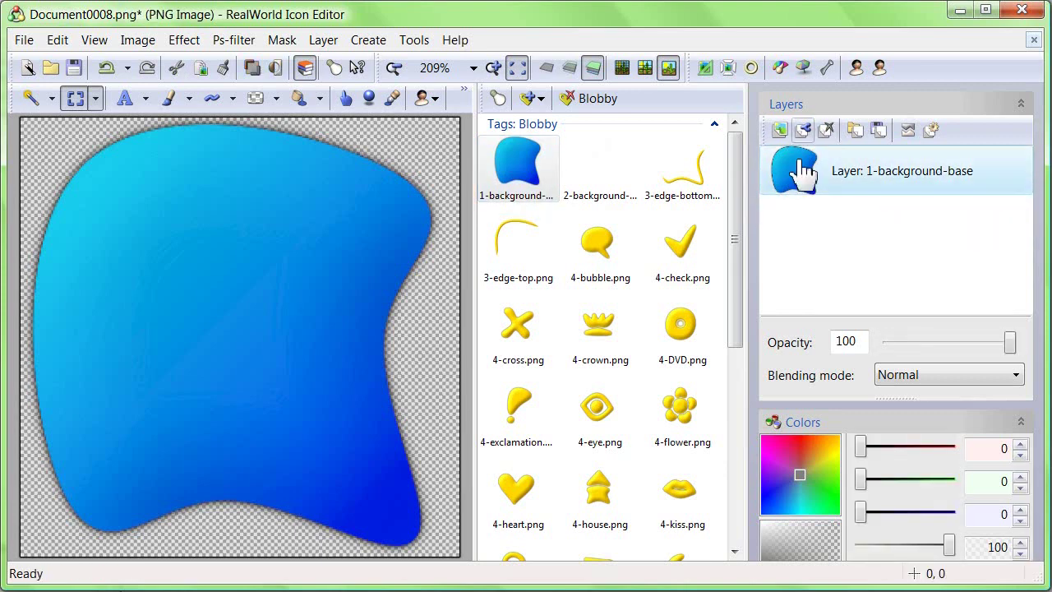
- Add 2-background-highlight.png, 3-edge-bottom.png and 3-edge-top.png from the library as layers
{"action": "double_click", "coordinate": [609, 168]}
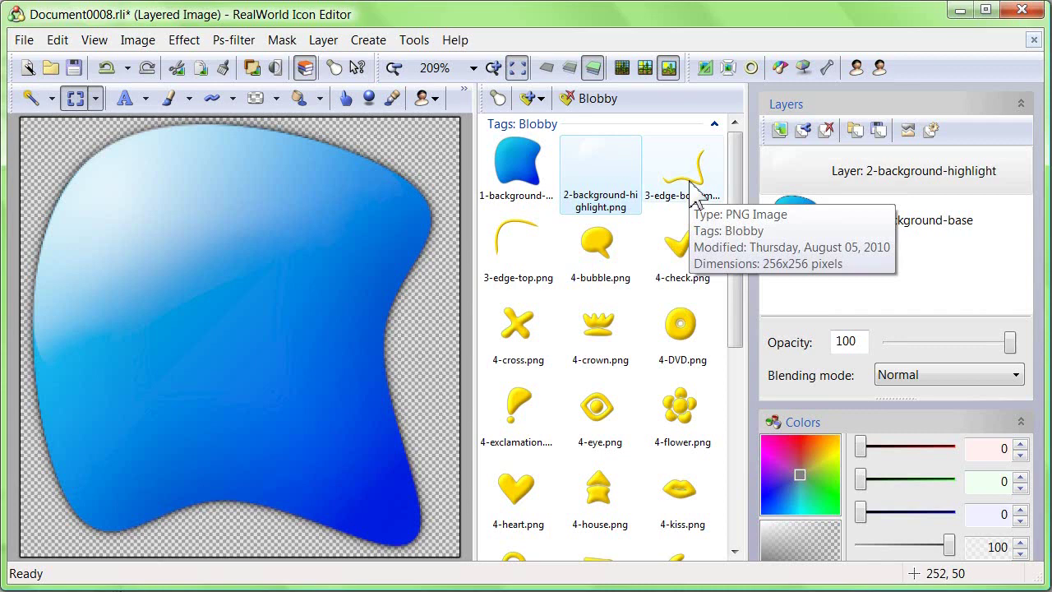
{"action": "double_click", "coordinate": [693, 197]}
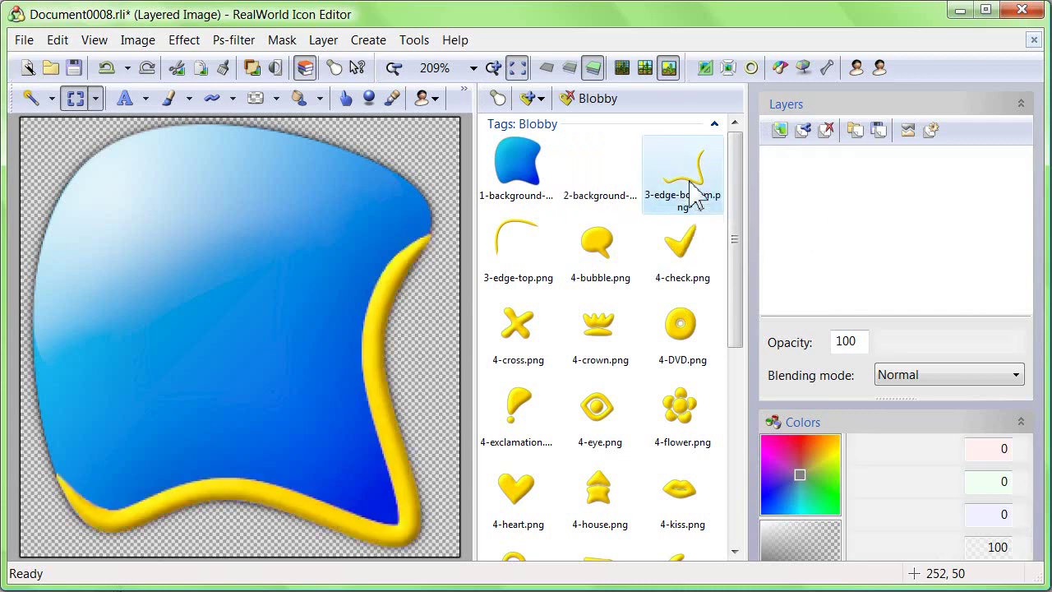
{"action": "double_click", "coordinate": [526, 240]}
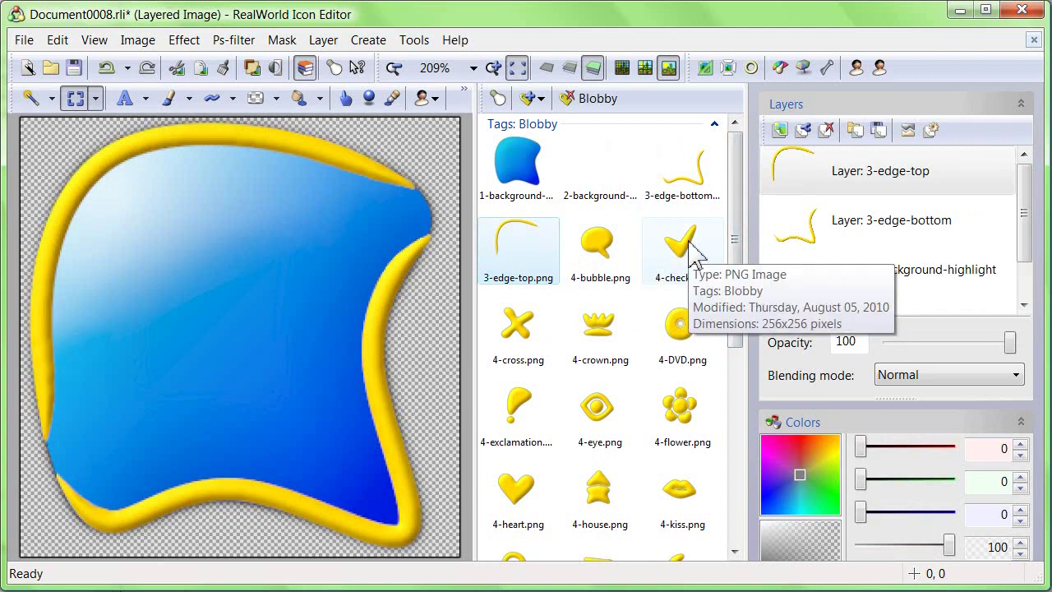
{"action": "left_click_drag", "start_coordinate": [735, 258], "coordinate": [736, 473]}
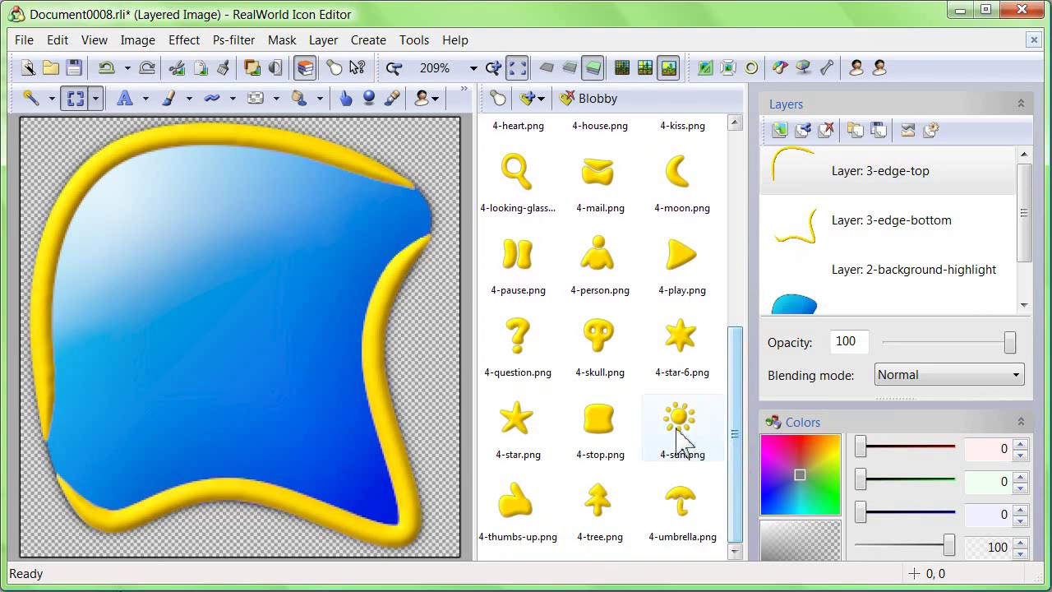
- Add 4-skull.png from the Blobby library as the new top layer
{"action": "mouse_move", "coordinate": [603, 352]}
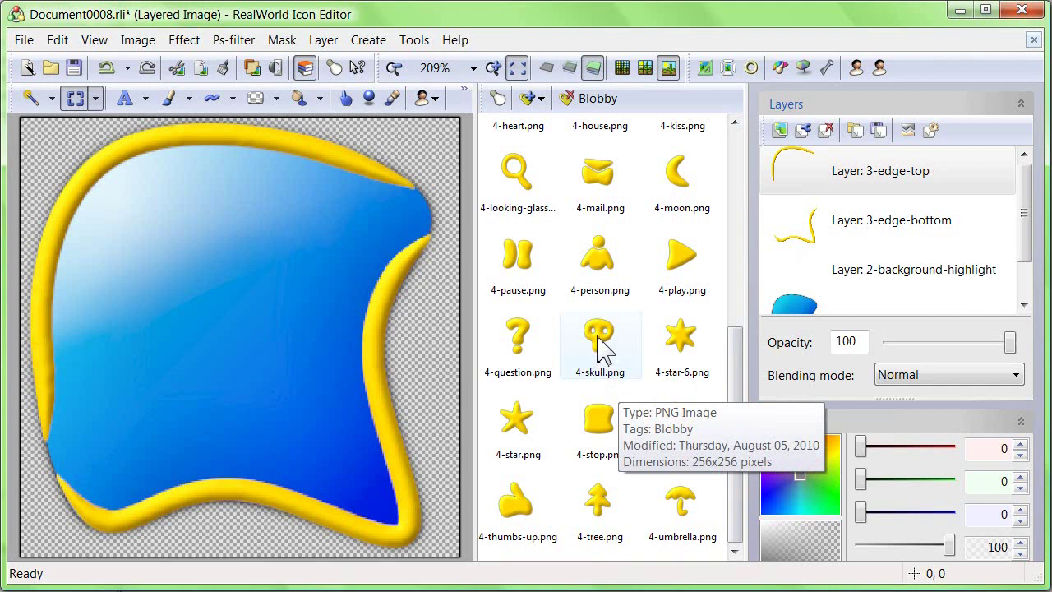
{"action": "left_click", "coordinate": [600, 337]}
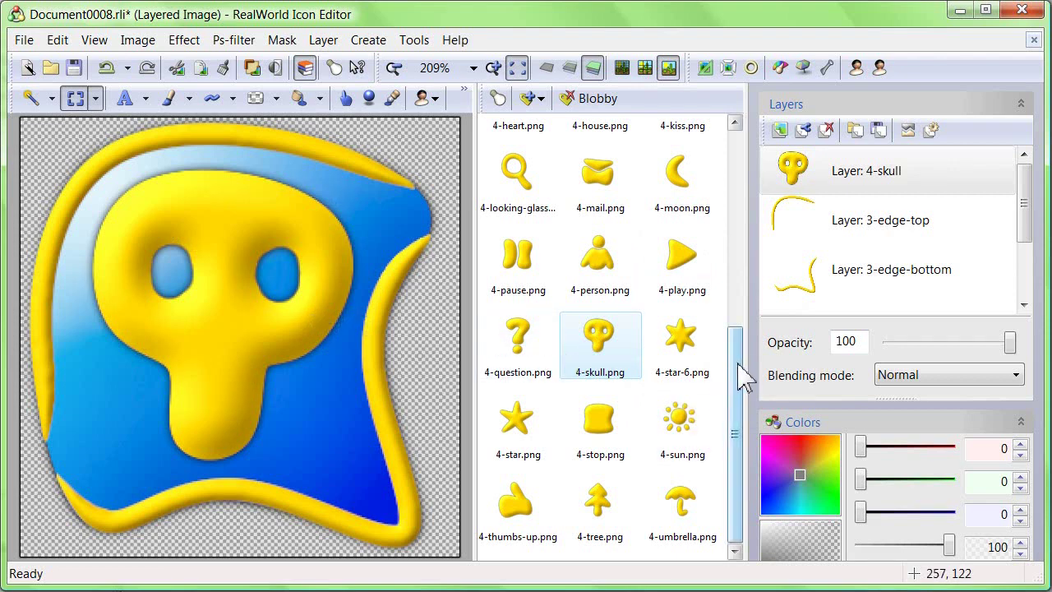
{"action": "left_click_drag", "start_coordinate": [1026, 189], "coordinate": [1028, 254]}
{"action": "left_click", "coordinate": [880, 279]}
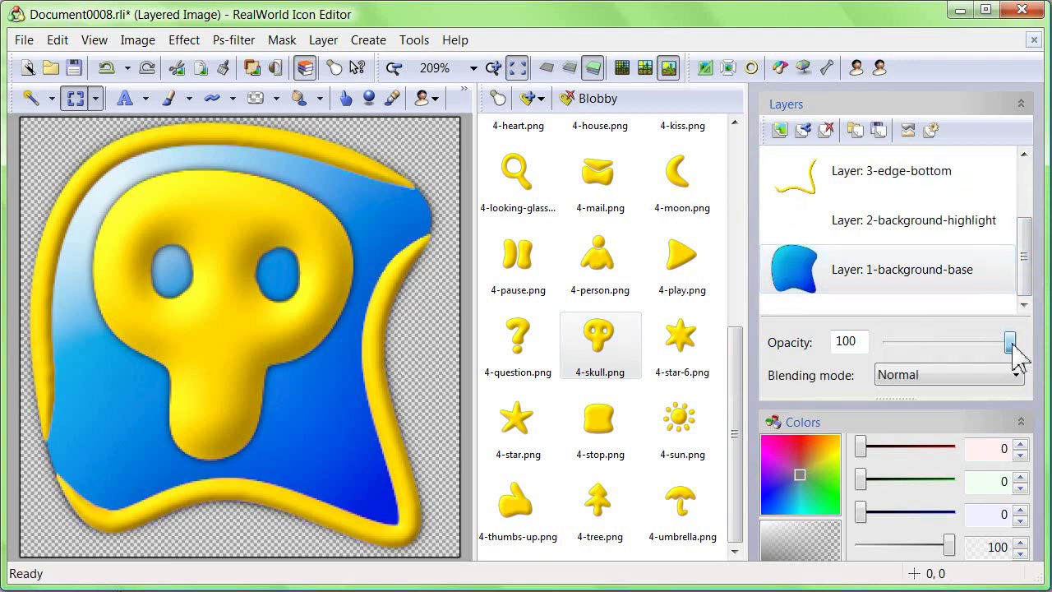
{"action": "left_click_drag", "start_coordinate": [1010, 343], "coordinate": [960, 372]}
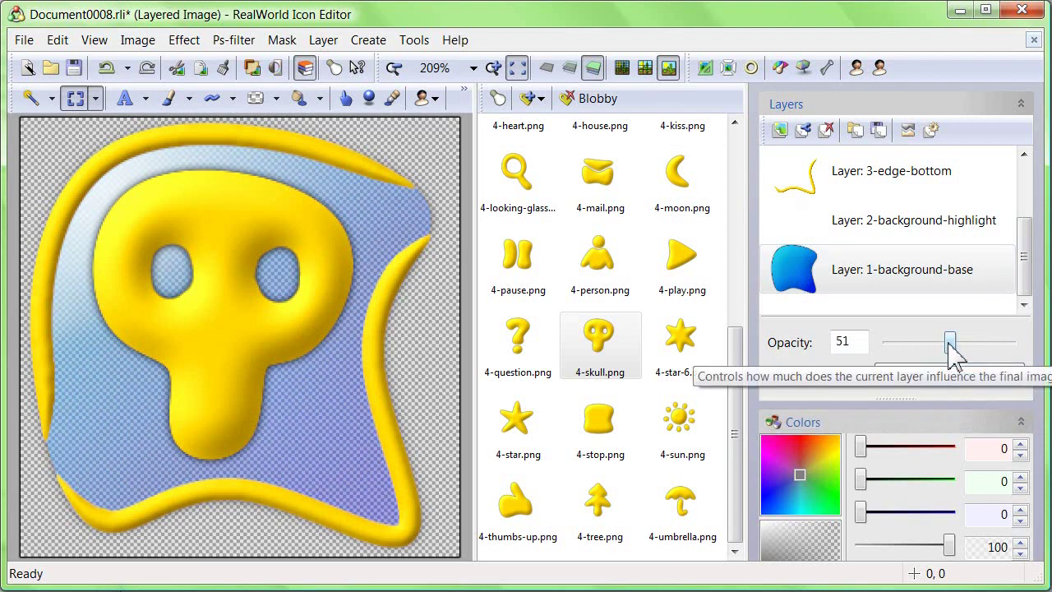
{"action": "left_click_drag", "start_coordinate": [951, 344], "coordinate": [1031, 349]}
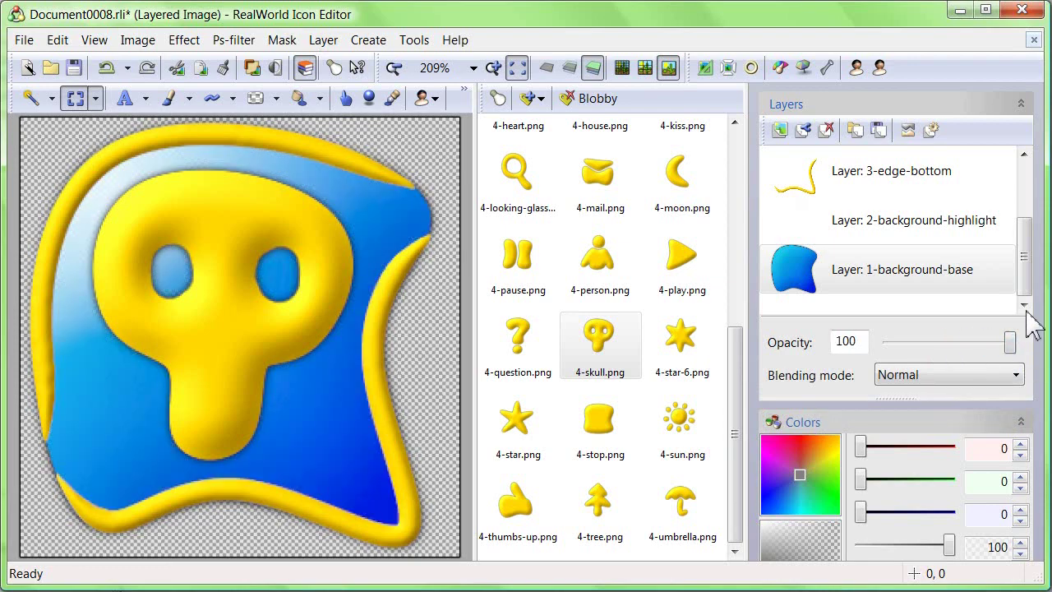
{"action": "left_click_drag", "start_coordinate": [1025, 271], "coordinate": [1029, 213]}
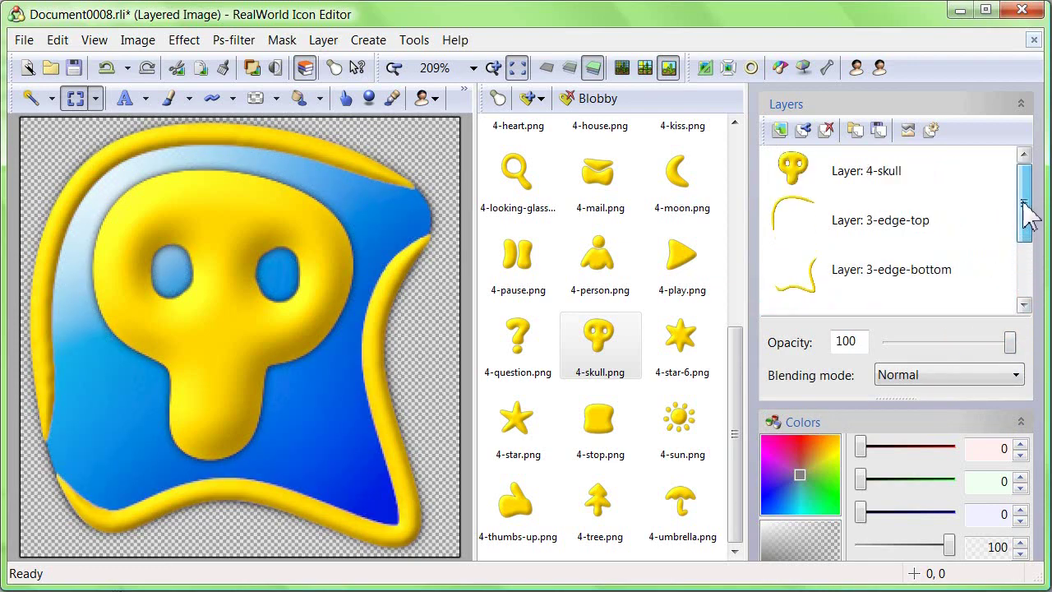
- Colorize the 4-skull layer with a red hue
{"action": "left_click", "coordinate": [820, 169]}
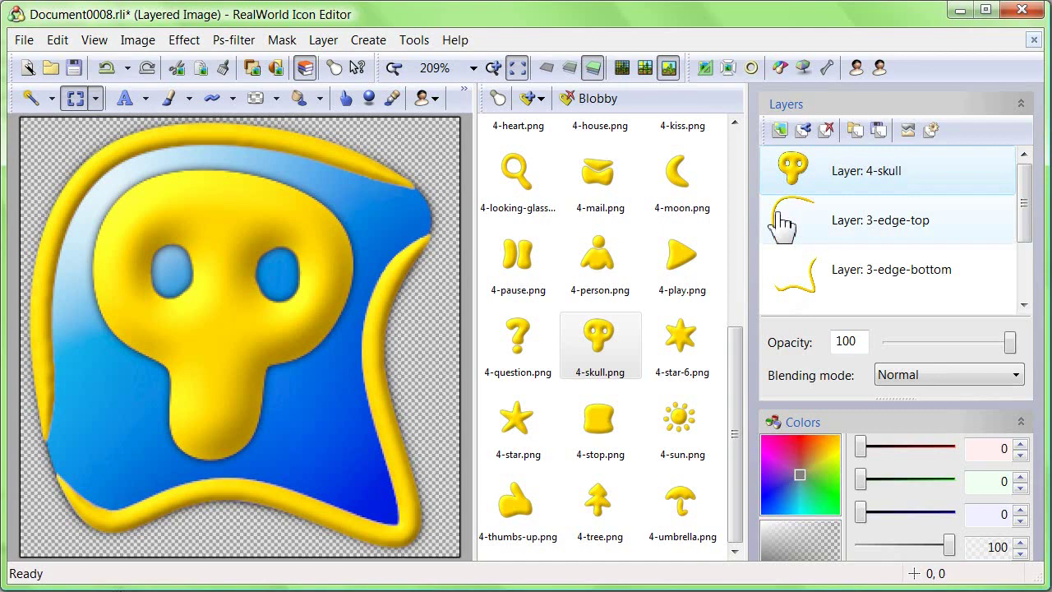
{"action": "left_click", "coordinate": [185, 40]}
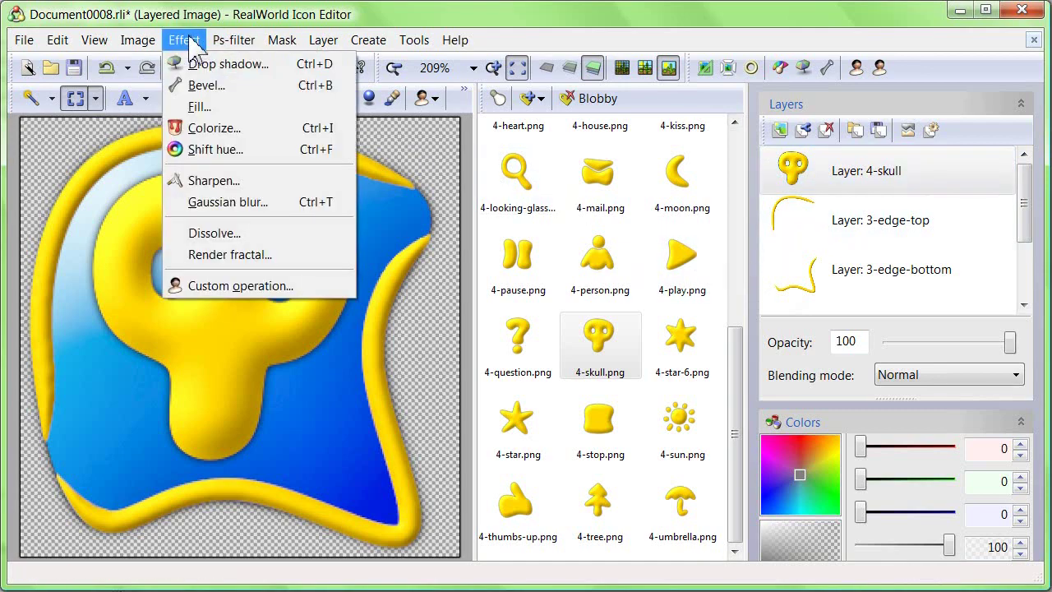
{"action": "left_click", "coordinate": [206, 130]}
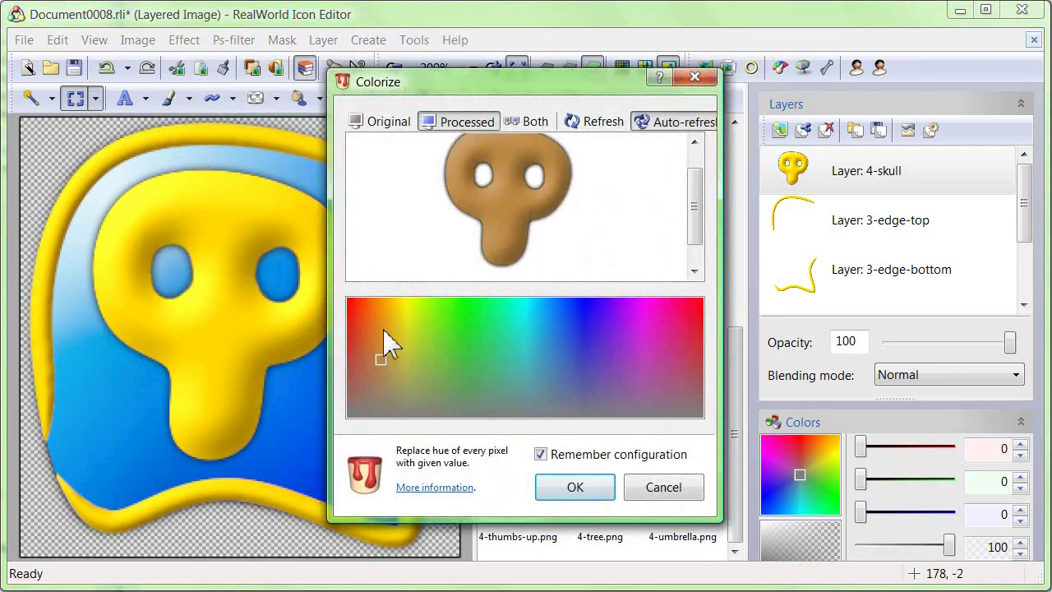
{"action": "left_click", "coordinate": [357, 328]}
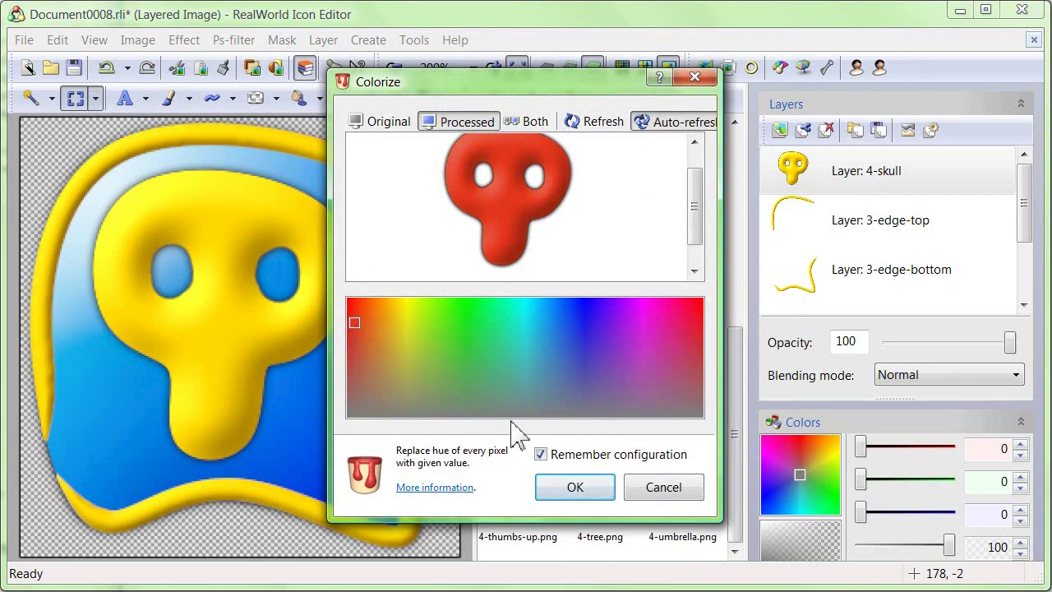
{"action": "left_click", "coordinate": [576, 488]}
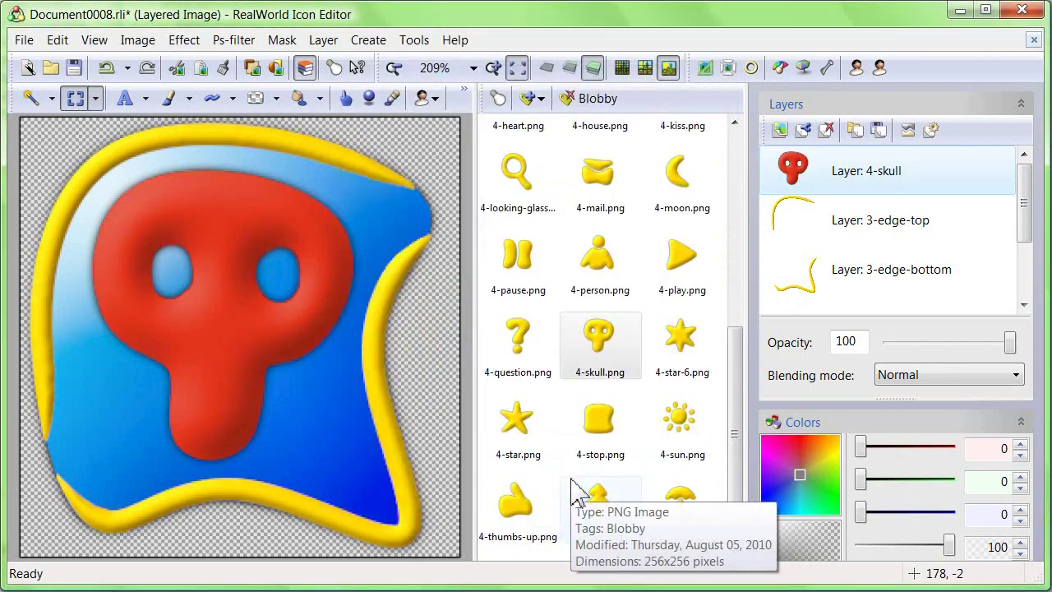
- Apply the same red Colorize effect to the 3-edge-top and 3-edge-bottom layers
{"action": "left_click", "coordinate": [800, 226]}
{"action": "left_click", "coordinate": [180, 41]}
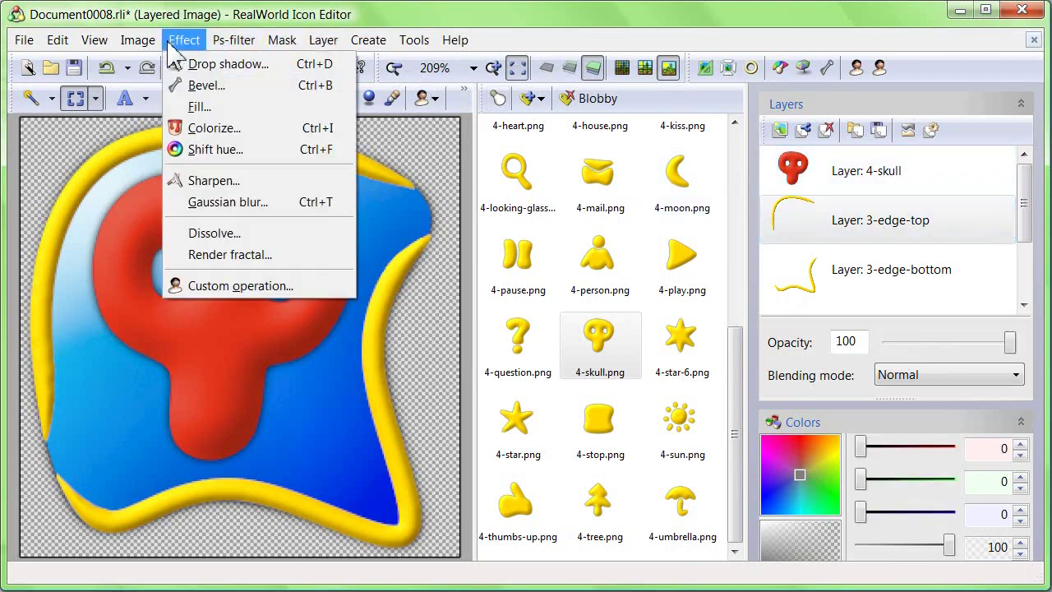
{"action": "left_click", "coordinate": [210, 128]}
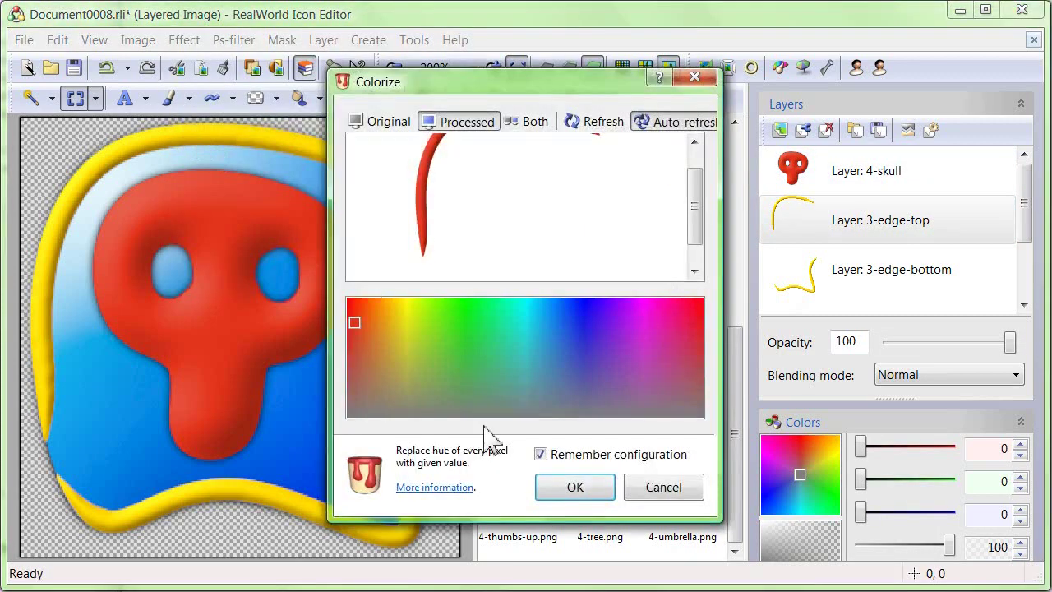
{"action": "left_click", "coordinate": [573, 487]}
{"action": "left_click", "coordinate": [799, 284]}
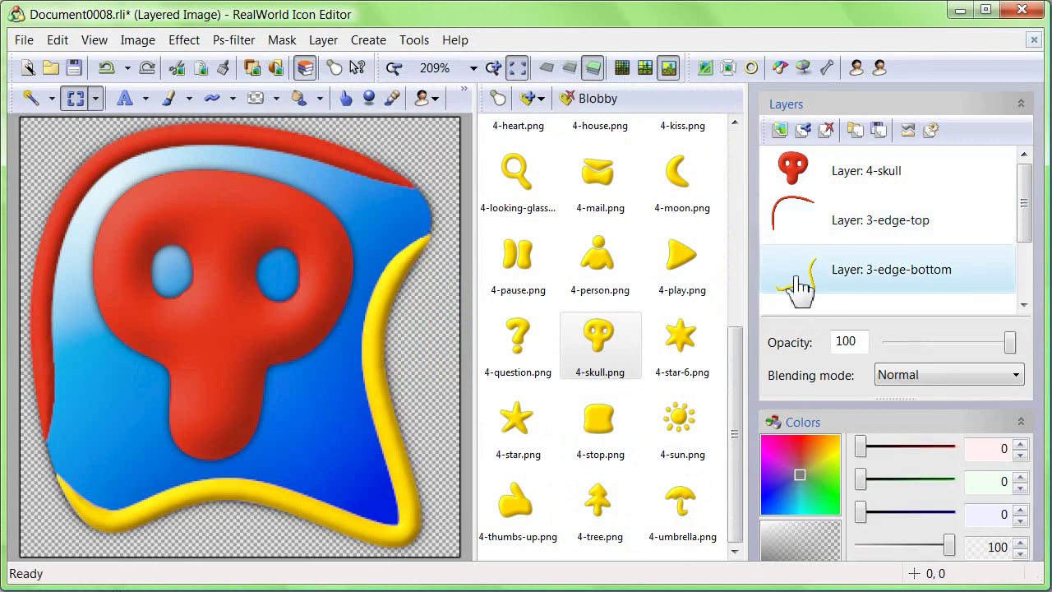
{"action": "left_click", "coordinate": [183, 40]}
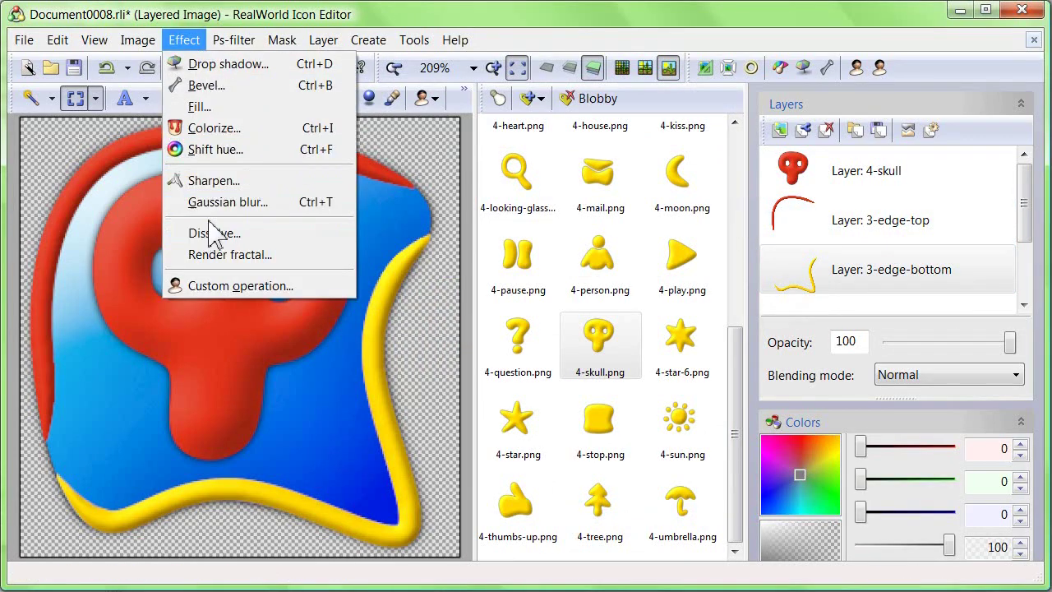
{"action": "left_click", "coordinate": [215, 132]}
{"action": "left_click", "coordinate": [573, 487]}
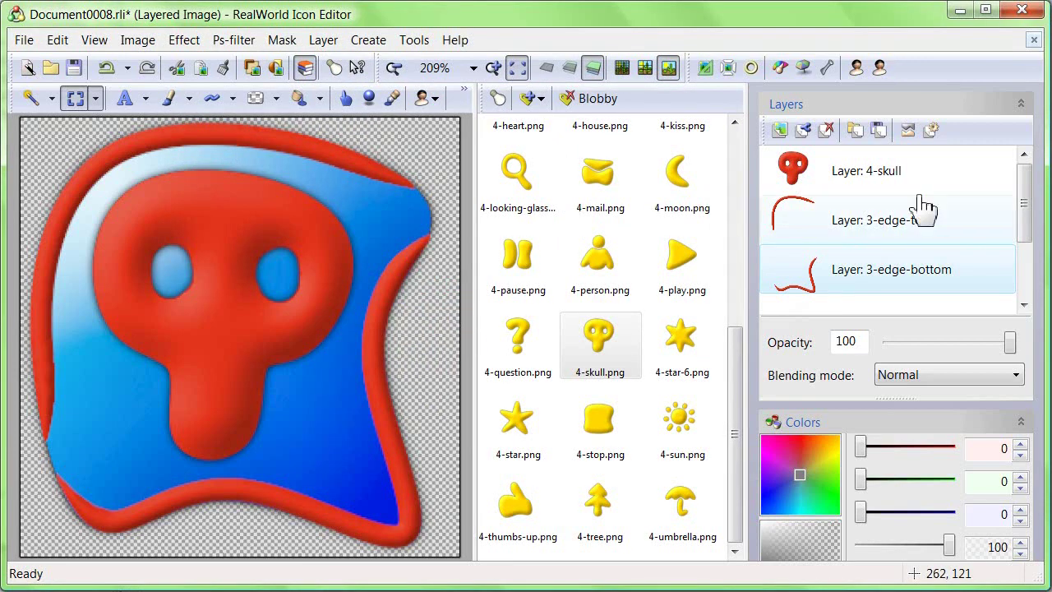
- Colorize the 1-background-base layer grey by moving the hue marker to the bottom
{"action": "left_click_drag", "start_coordinate": [1025, 197], "coordinate": [1028, 238]}
{"action": "left_click", "coordinate": [839, 280]}
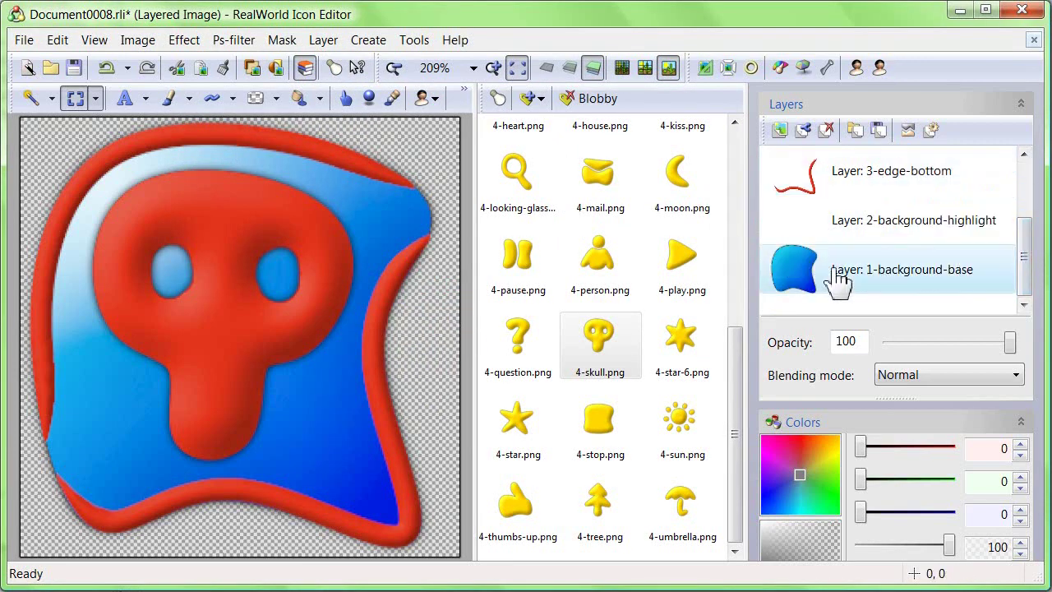
{"action": "left_click", "coordinate": [184, 40]}
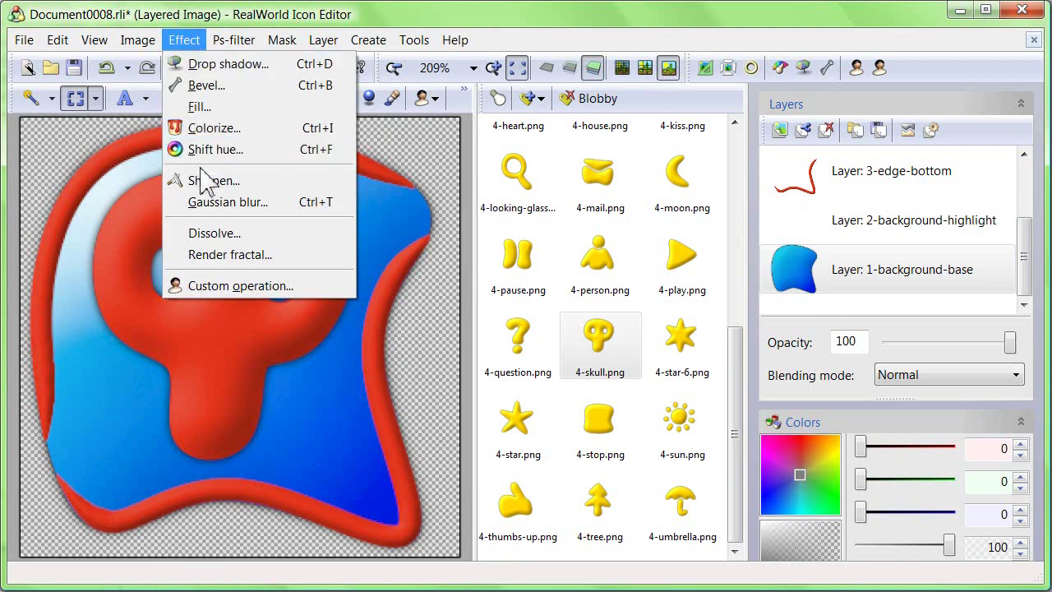
{"action": "left_click", "coordinate": [215, 128]}
{"action": "mouse_move", "coordinate": [384, 390]}
{"action": "left_mouse_down"}
{"action": "mouse_move", "coordinate": [371, 400]}
{"action": "mouse_move", "coordinate": [372, 424]}
{"action": "mouse_move", "coordinate": [359, 411]}
{"action": "left_mouse_up"}
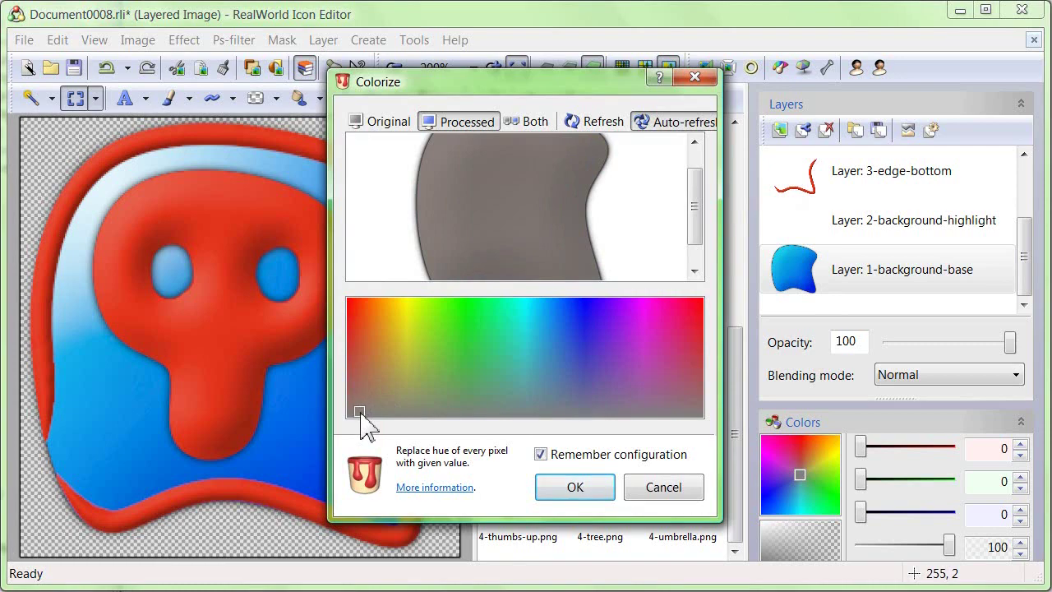
{"action": "left_click", "coordinate": [575, 488]}
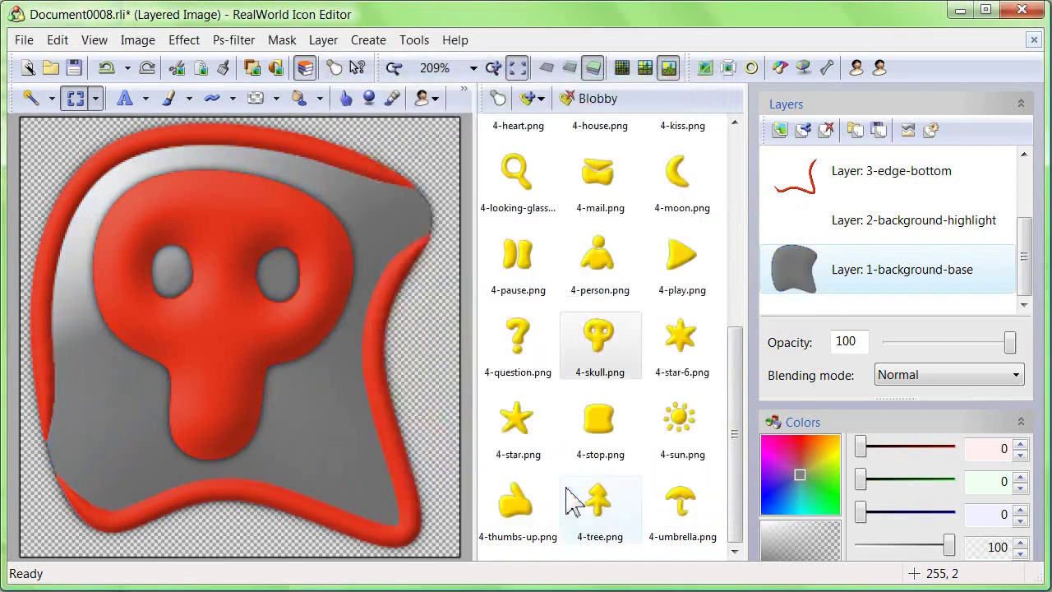
- Generate Document0008.ico with sizes 256×256 down to 16×16 and view its 256x256 image
{"action": "left_click", "coordinate": [750, 69]}
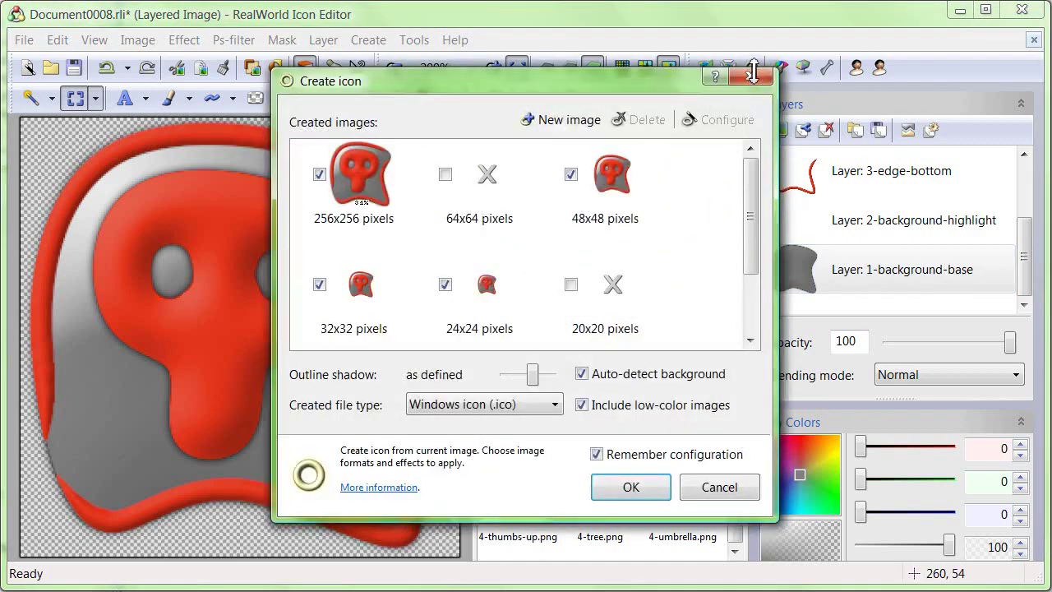
{"action": "mouse_move", "coordinate": [754, 169]}
{"action": "left_mouse_down"}
{"action": "mouse_move", "coordinate": [750, 259]}
{"action": "mouse_move", "coordinate": [751, 173]}
{"action": "left_mouse_up"}
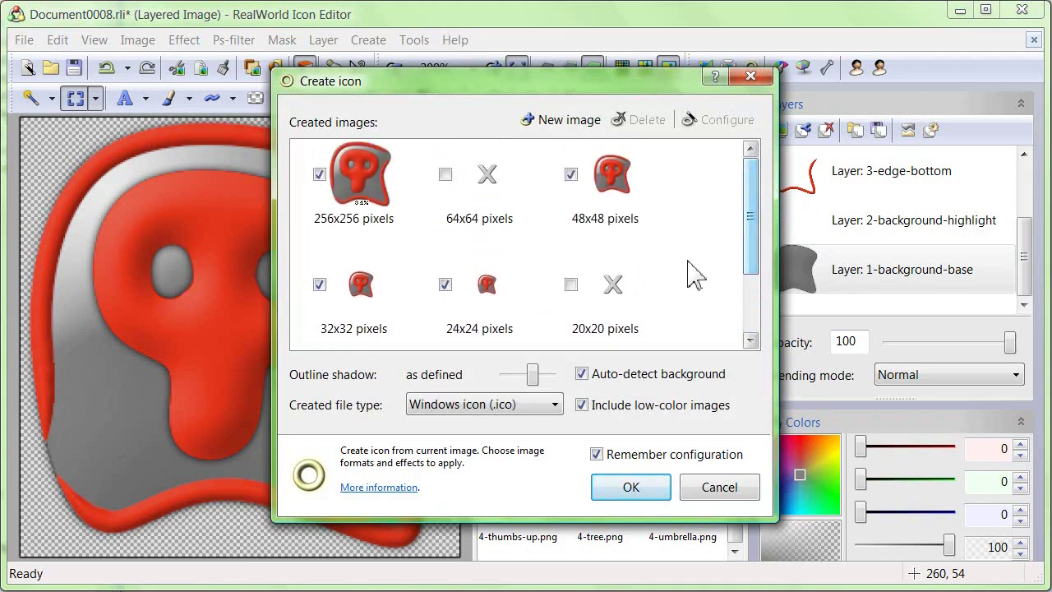
{"action": "left_click", "coordinate": [628, 488]}
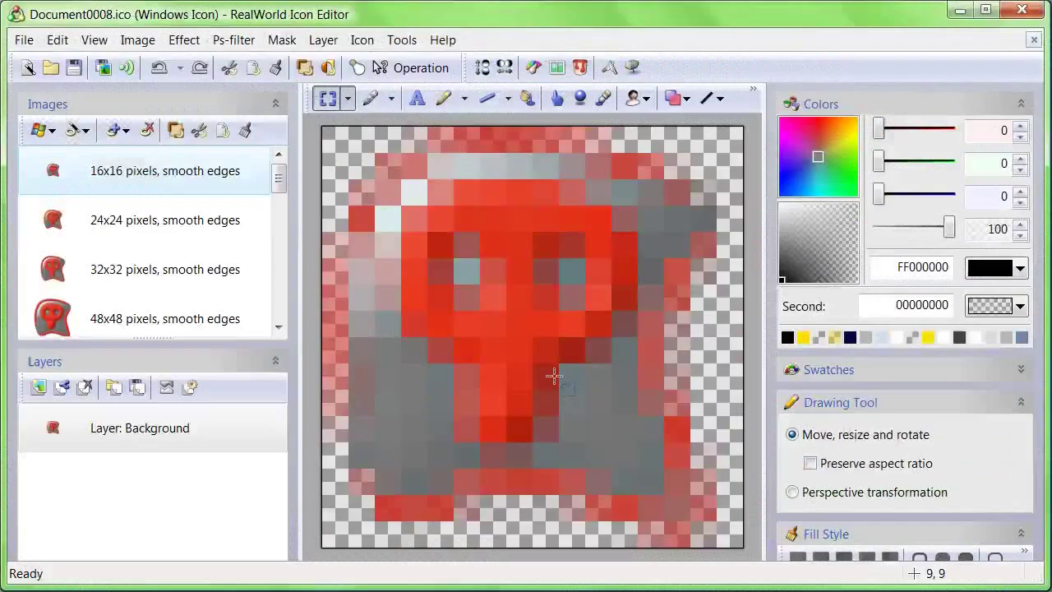
{"action": "left_click_drag", "start_coordinate": [280, 183], "coordinate": [280, 206]}
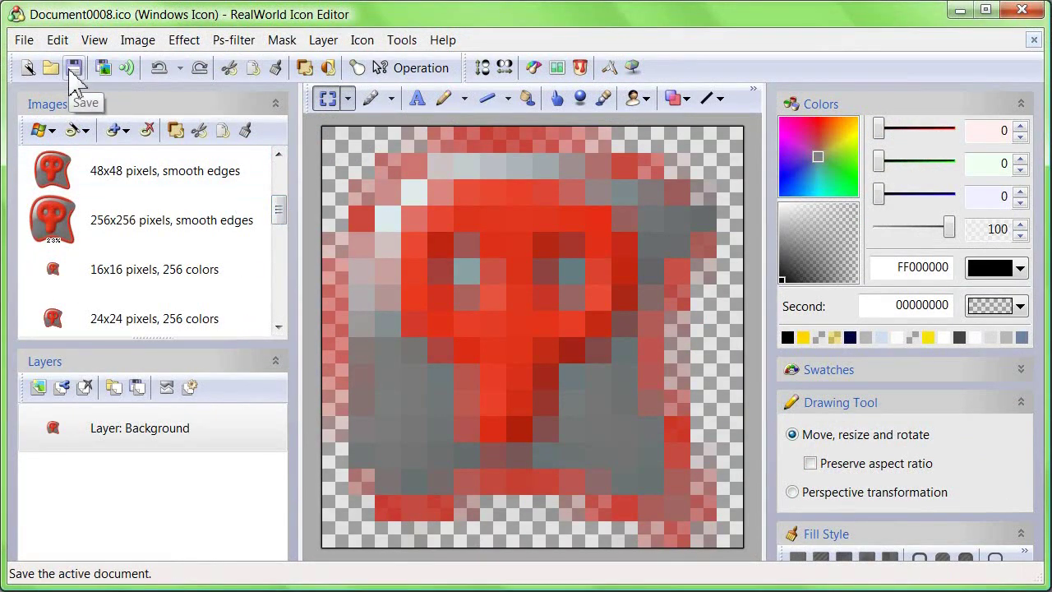
{"action": "left_click", "coordinate": [72, 229]}
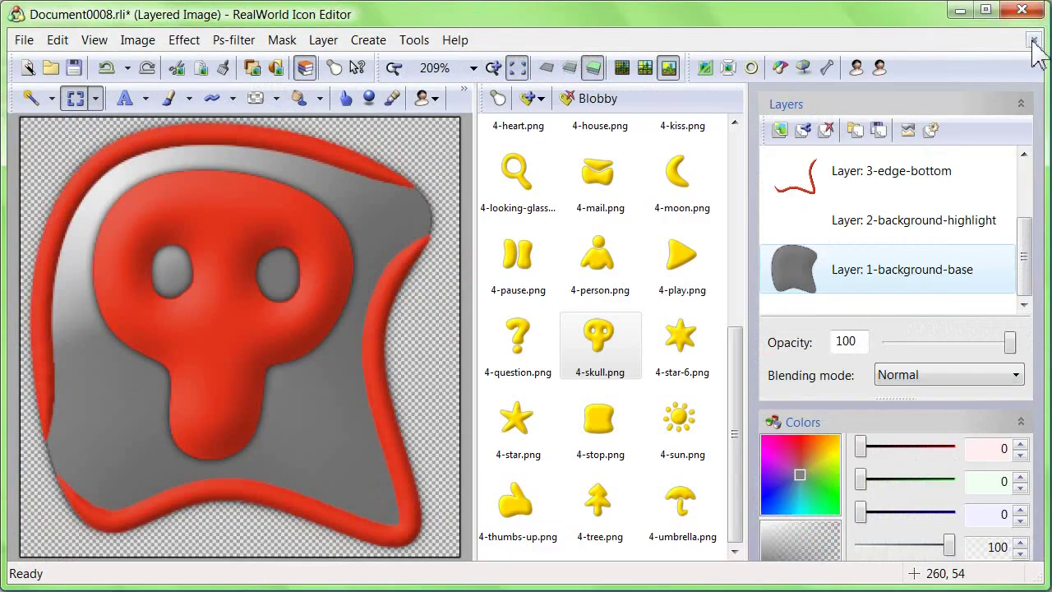
- Close Document0008.rli without saving and browse the Media packs on the Online page
{"action": "left_click", "coordinate": [1034, 41]}
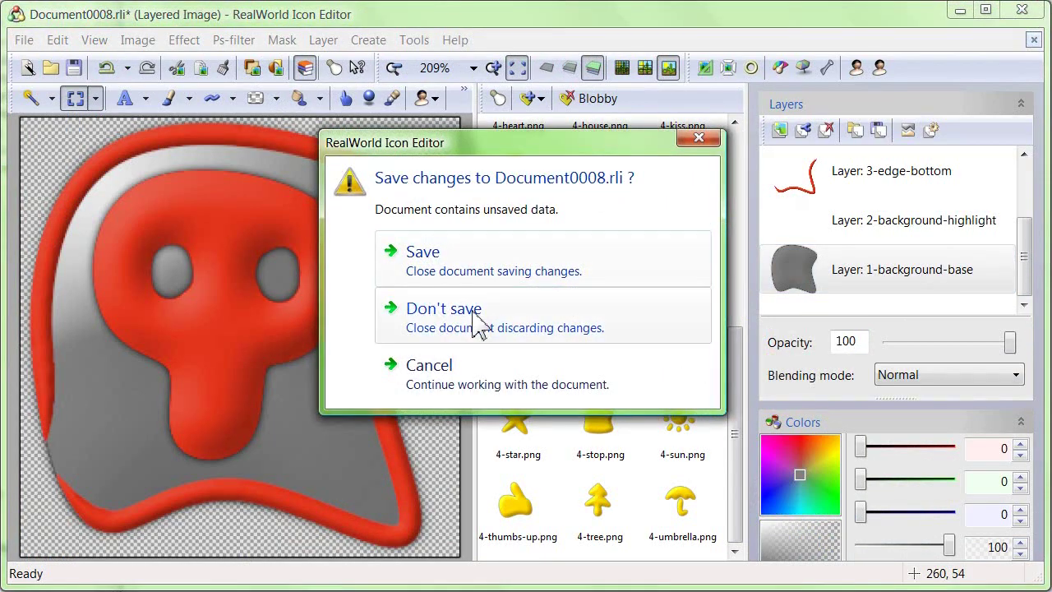
{"action": "left_click", "coordinate": [482, 322]}
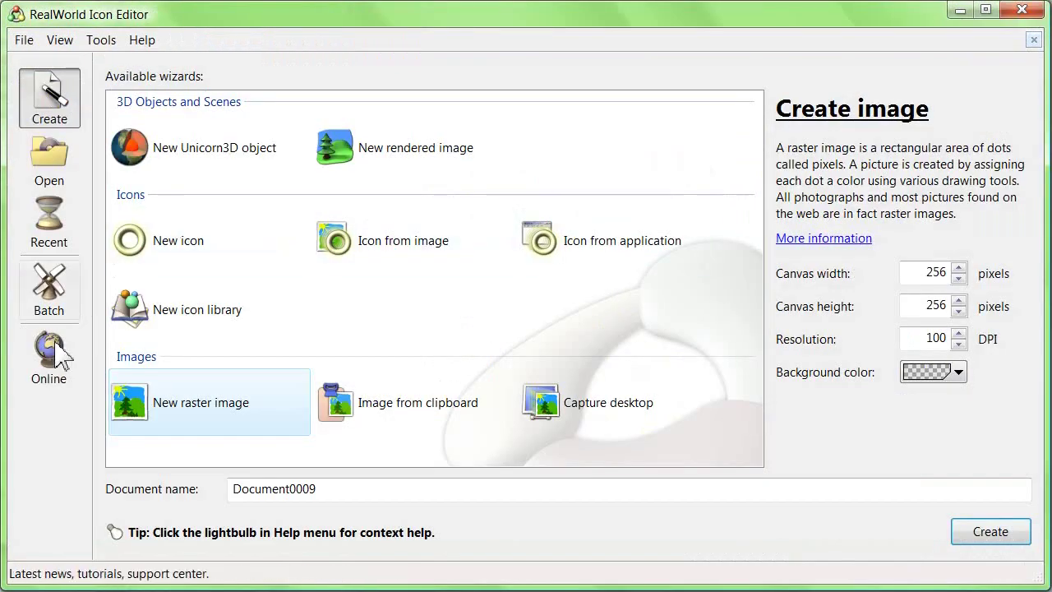
{"action": "left_click", "coordinate": [41, 362]}
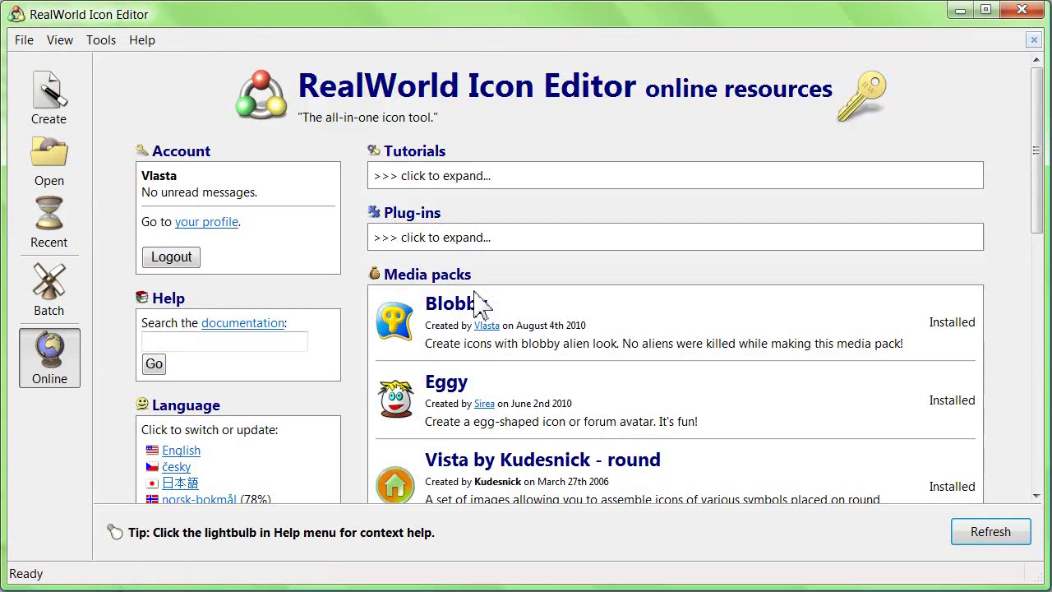
{"action": "scroll", "coordinate": [1042, 182], "scroll_direction": "down", "scroll_amount": 5}
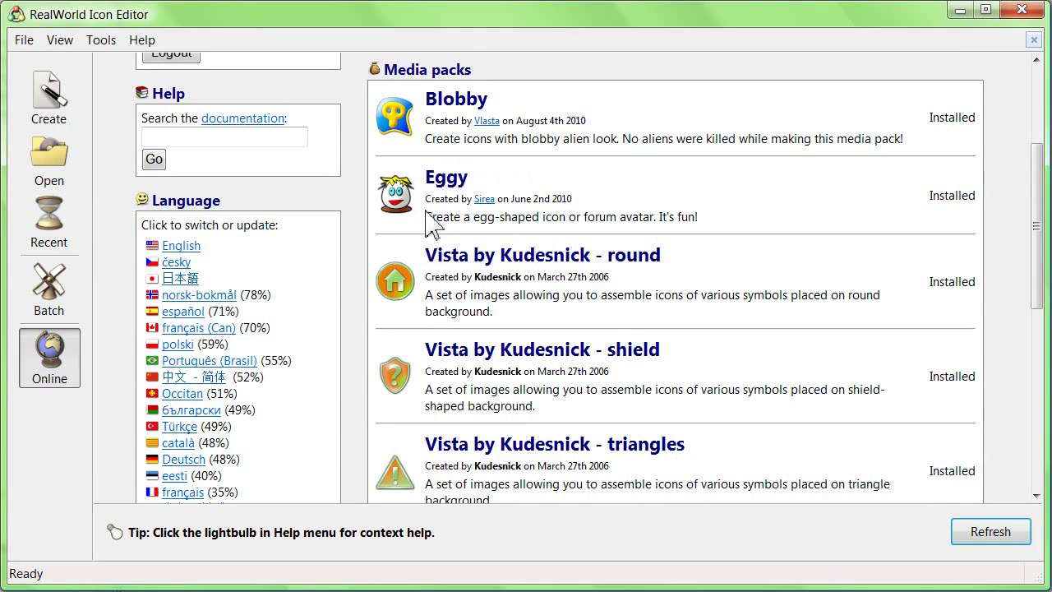
{"action": "scroll", "coordinate": [1040, 226], "scroll_direction": "down", "scroll_amount": 2}
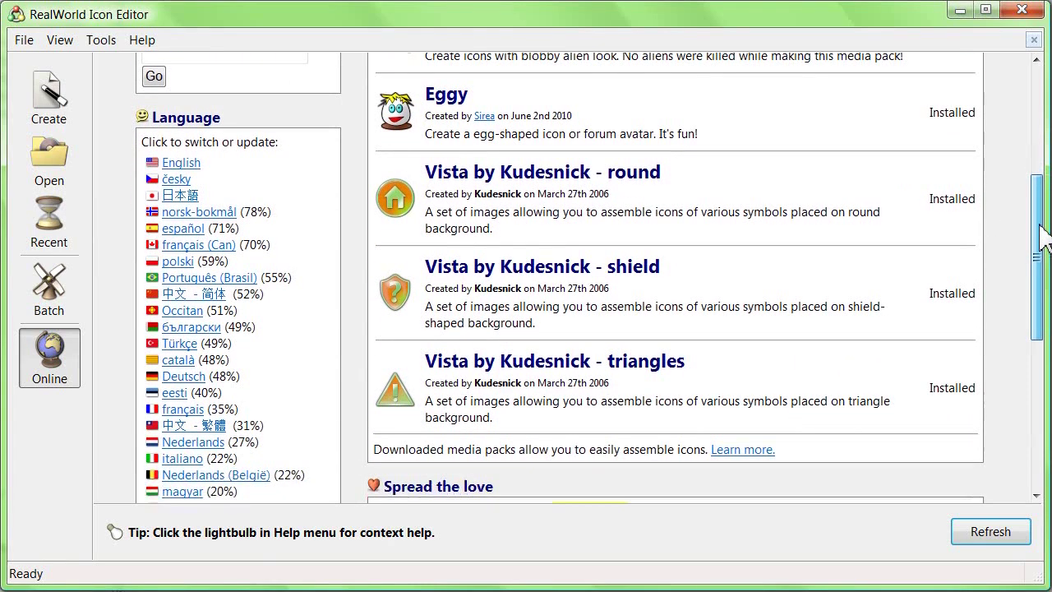
{"action": "scroll", "coordinate": [1040, 214], "scroll_direction": "up", "scroll_amount": 4}
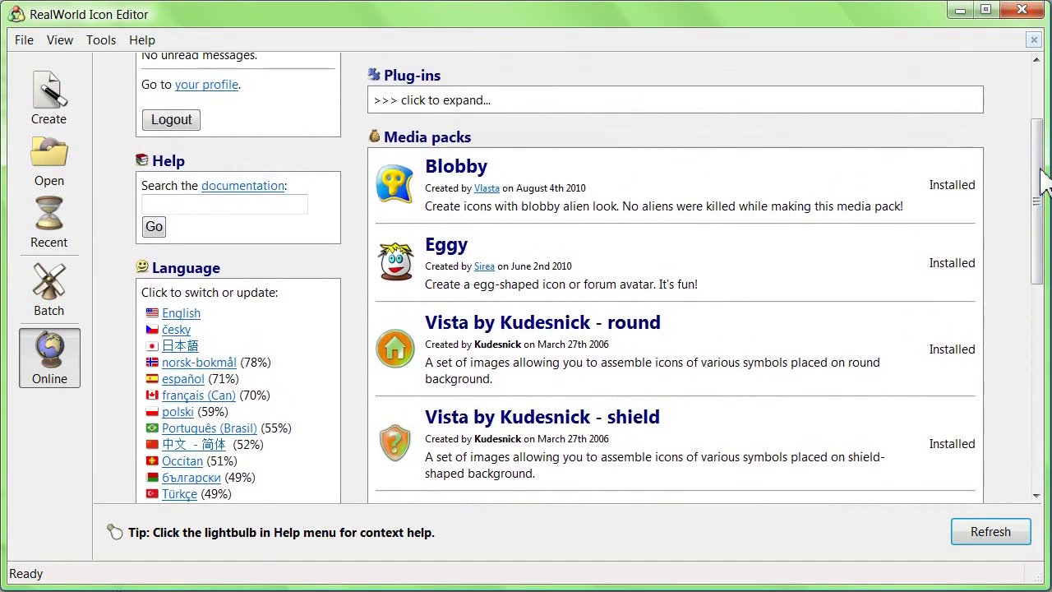